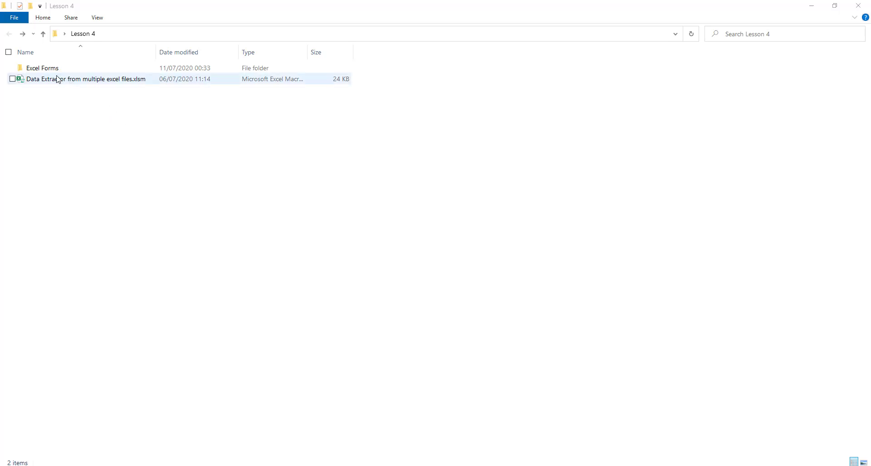
# Step: Open the Excel Forms folder and select employee 41's form file
pyautogui.doubleClick(56, 70)
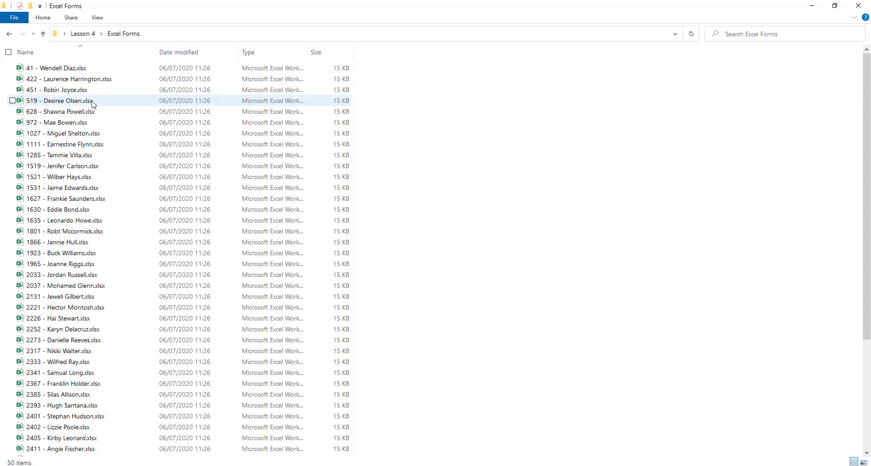
pyautogui.click(93, 68)
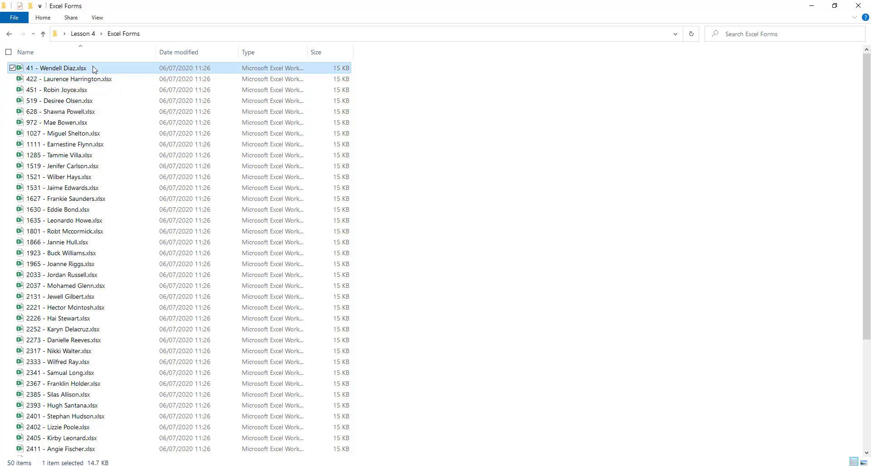
pyautogui.doubleClick(93, 69)
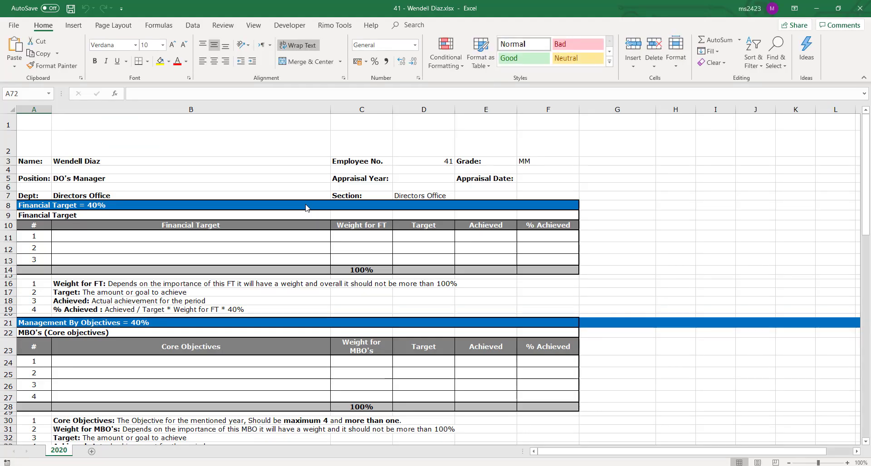
pyautogui.moveTo(116, 164); pyautogui.dragTo(534, 196)
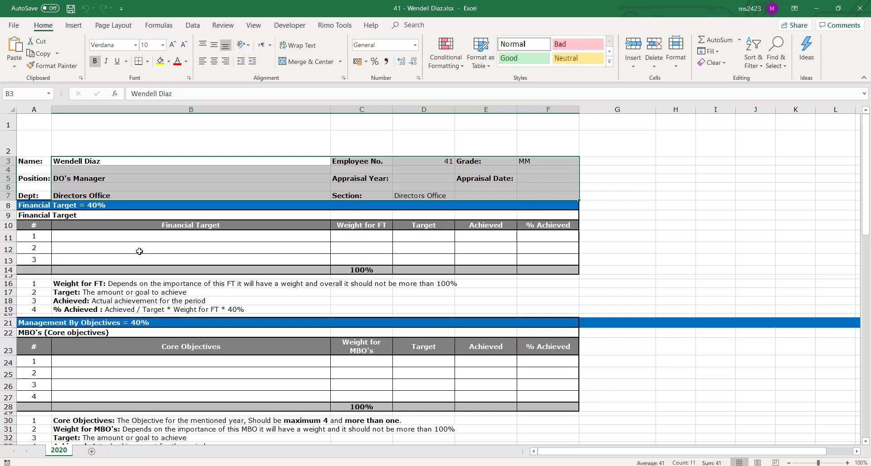
pyautogui.scroll(-4, 140, 249)
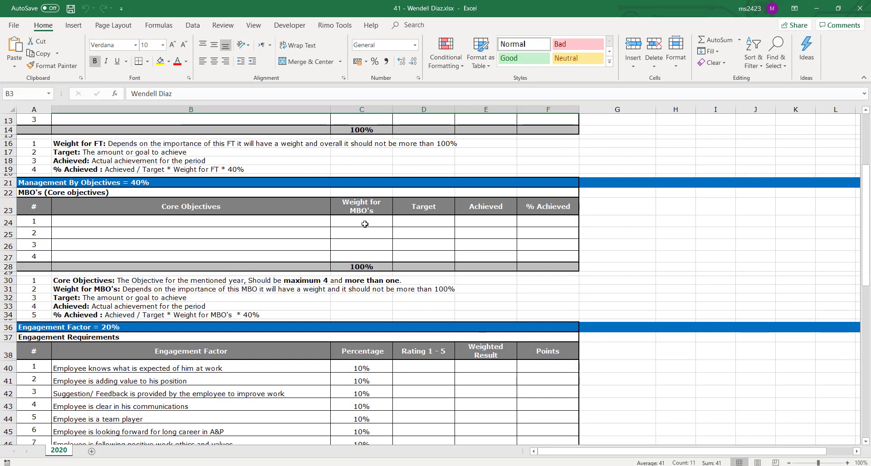
pyautogui.click(364, 224)
pyautogui.click(360, 234)
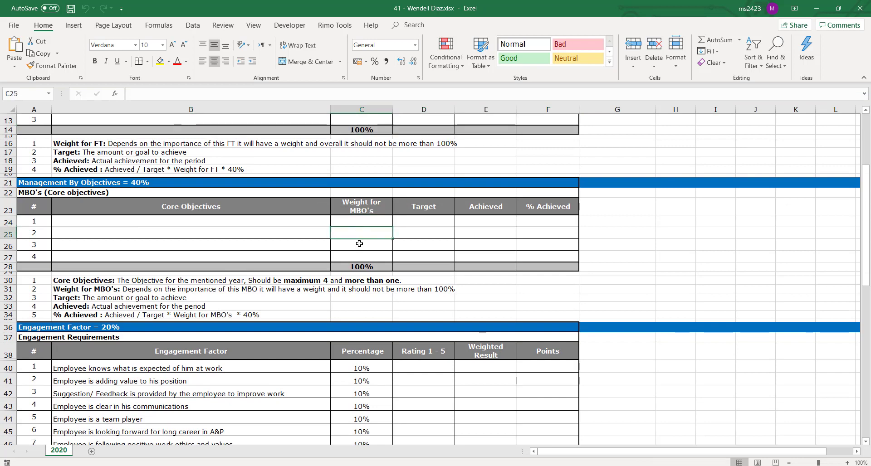
pyautogui.click(359, 243)
pyautogui.click(362, 255)
pyautogui.scroll(3, 342, 210)
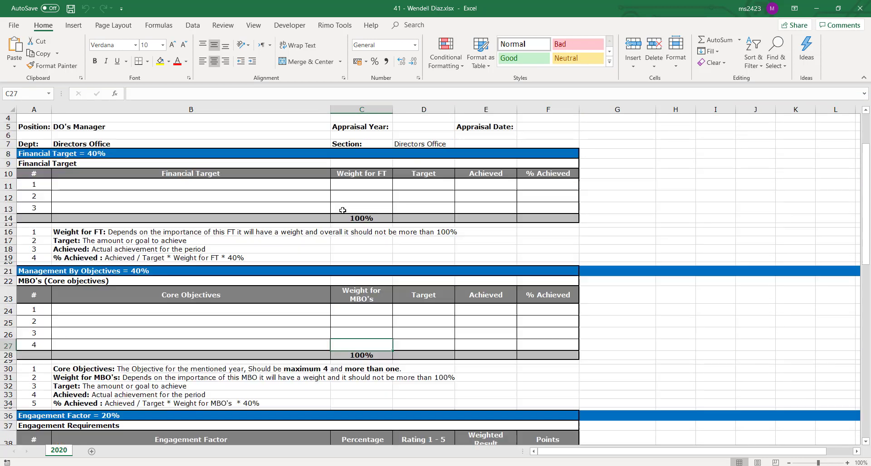
pyautogui.scroll(1, 343, 210)
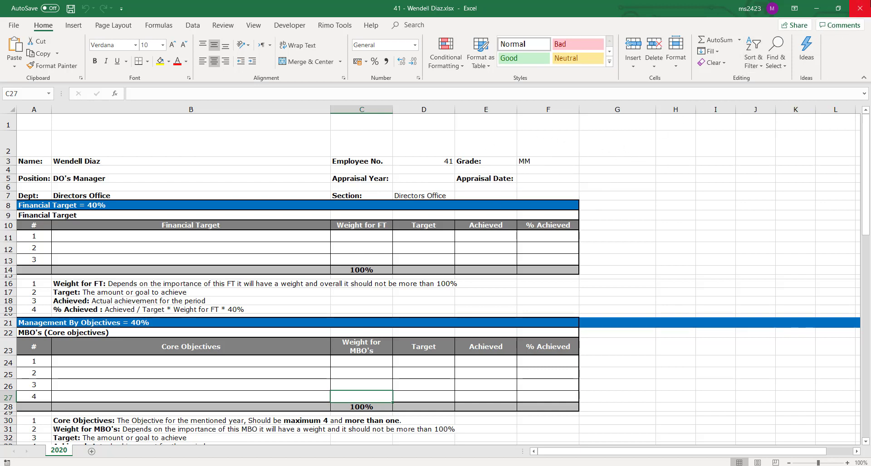
pyautogui.click(859, 8)
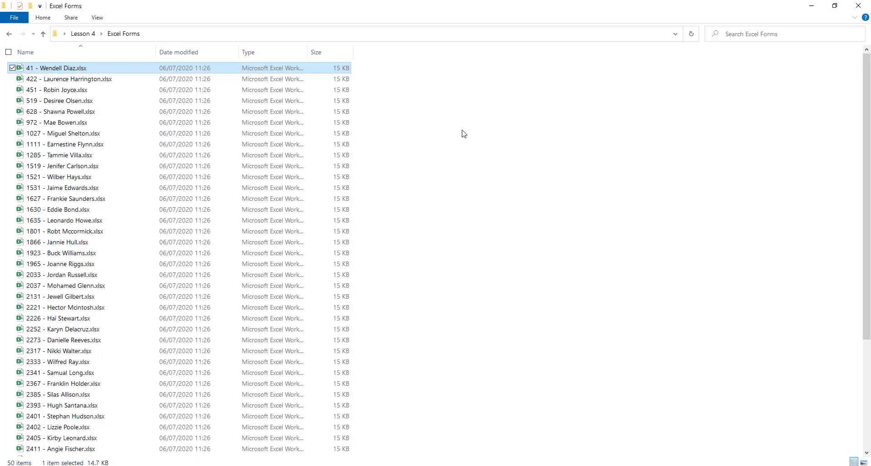
pyautogui.click(193, 80)
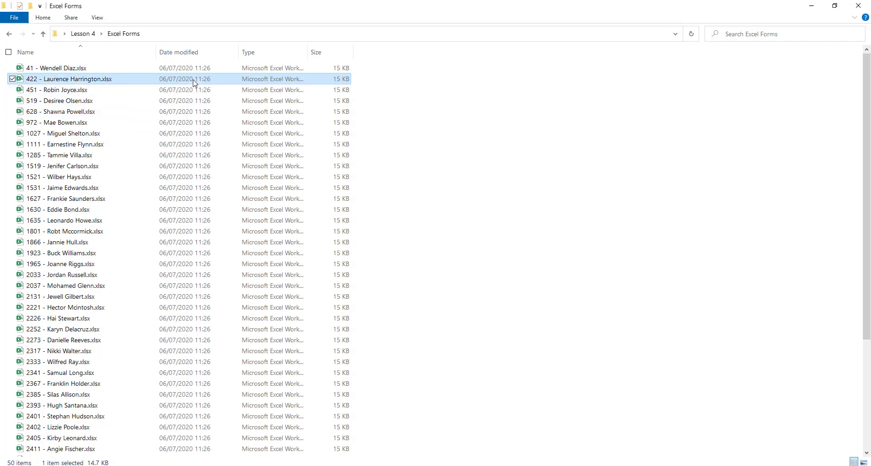
pyautogui.doubleClick(194, 80)
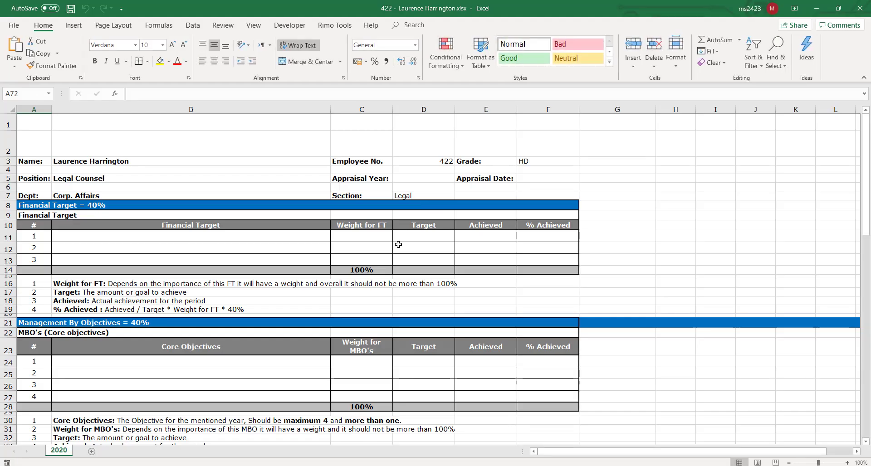
pyautogui.scroll(-6, 398, 244)
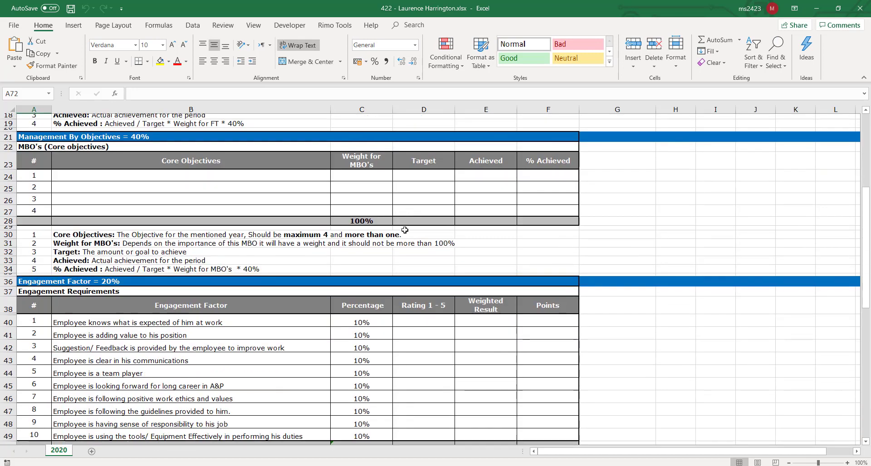
pyautogui.scroll(-2, 404, 230)
pyautogui.scroll(8, 424, 192)
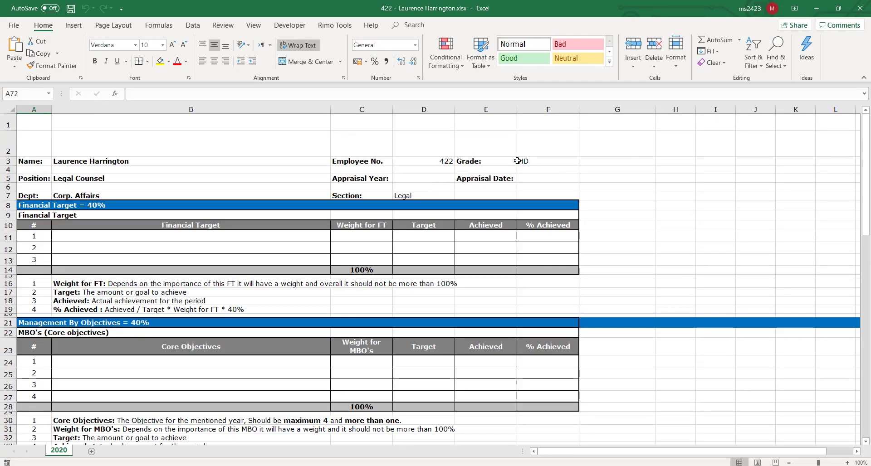
pyautogui.click(859, 8)
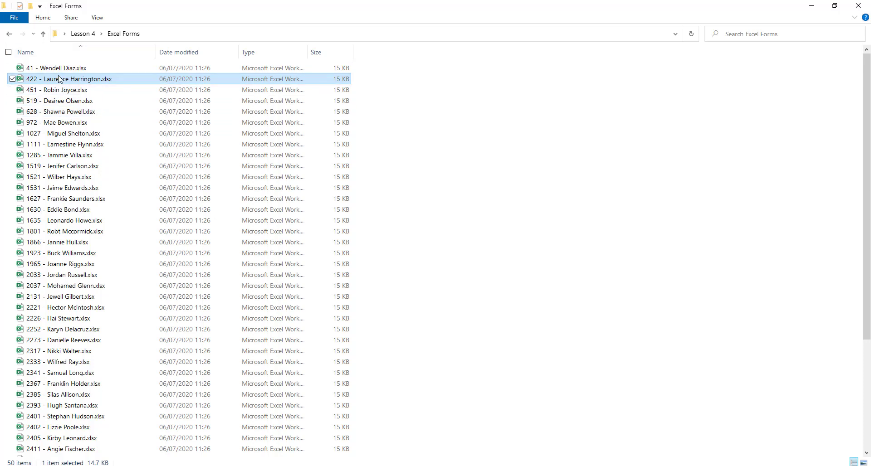
# Step: Go back up to Lesson 4 and open Data Extractor from multiple excel files.xlsm
pyautogui.click(61, 89)
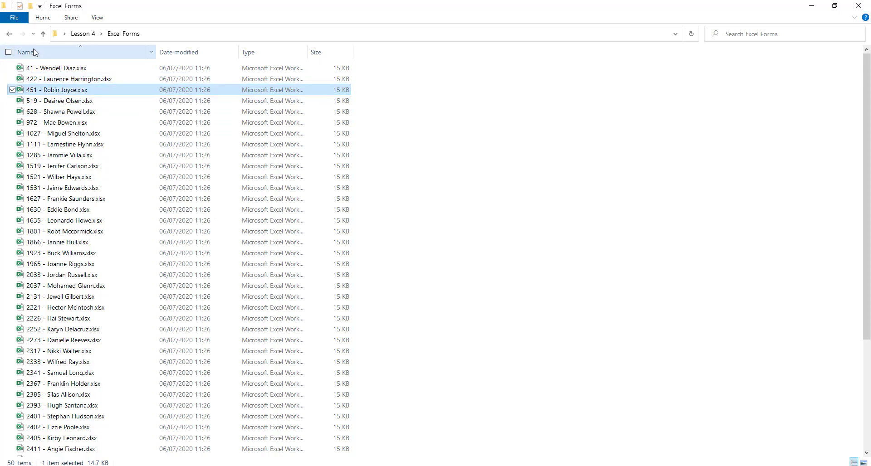
pyautogui.click(43, 34)
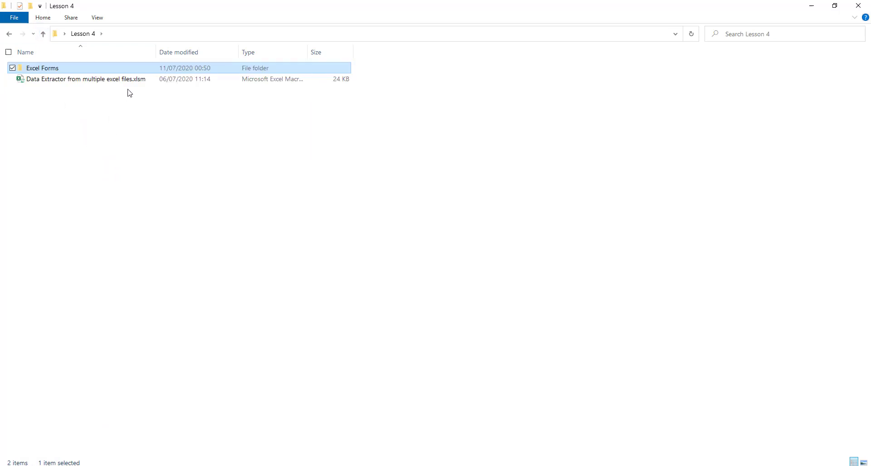
pyautogui.click(42, 81)
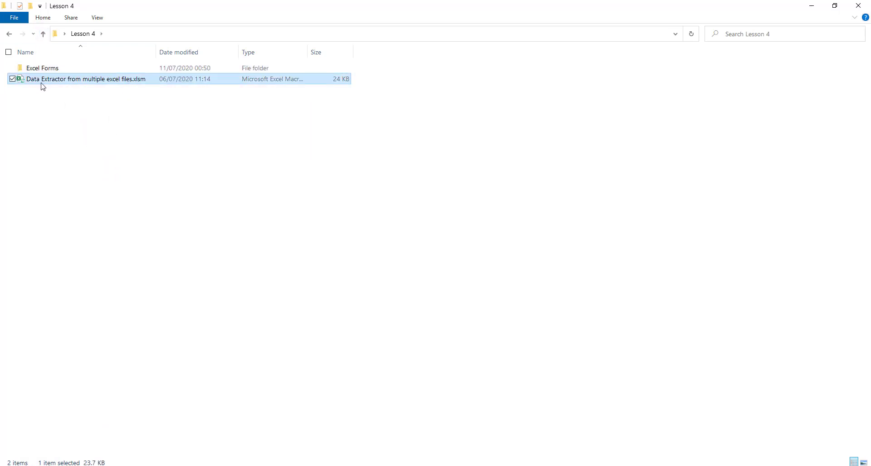
pyautogui.doubleClick(151, 80)
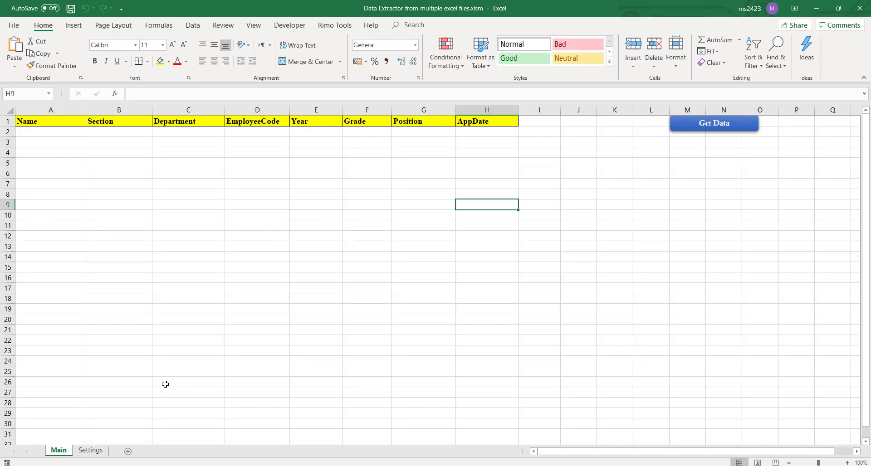
# Step: Review the Settings sheet mappings, then reopen employee 41's form from Excel Forms
pyautogui.click(90, 450)
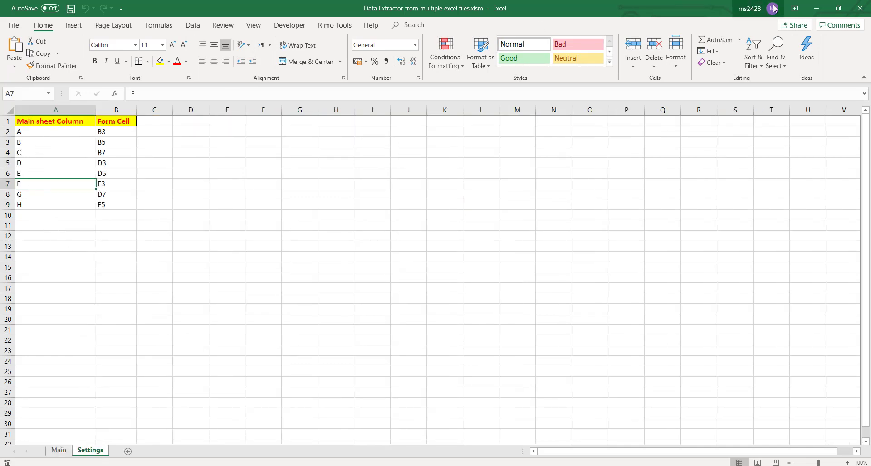
pyautogui.click(822, 10)
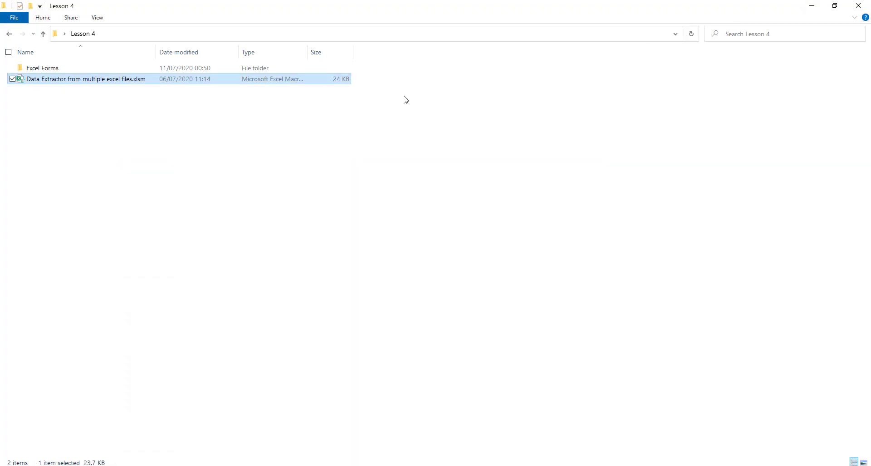
pyautogui.doubleClick(137, 69)
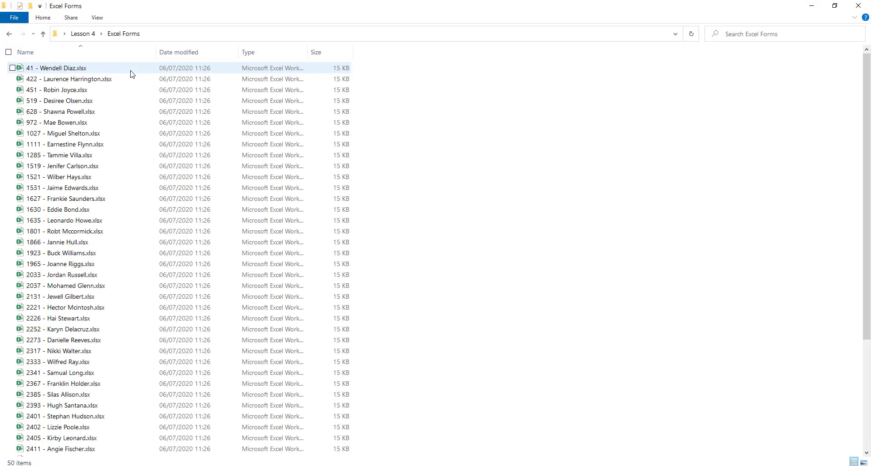
pyautogui.doubleClick(131, 69)
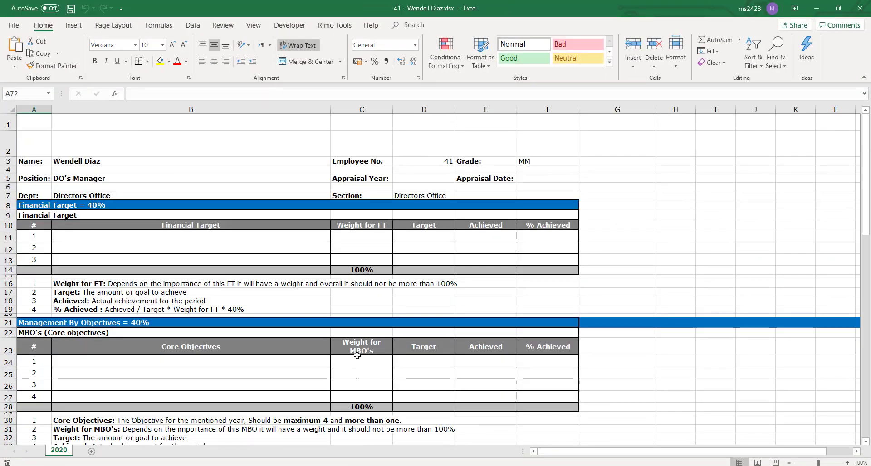
# Step: Restore form 41 to a smaller window positioned over the extractor's Settings sheet
pyautogui.click(838, 8)
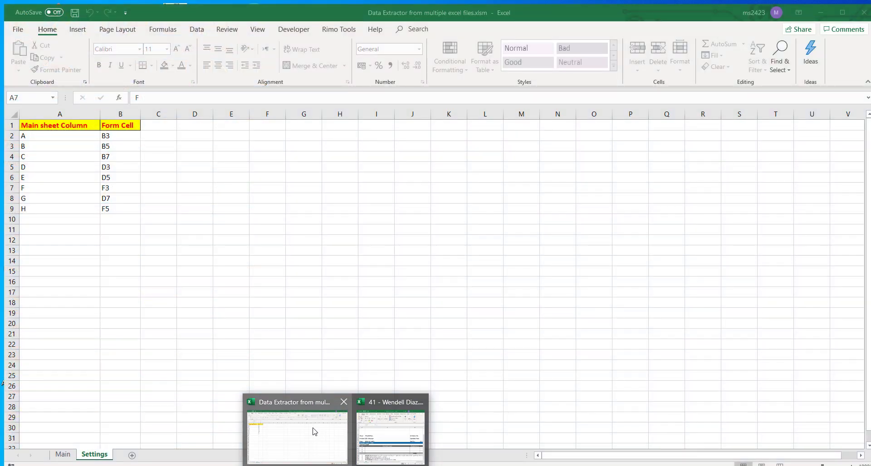
pyautogui.click(311, 431)
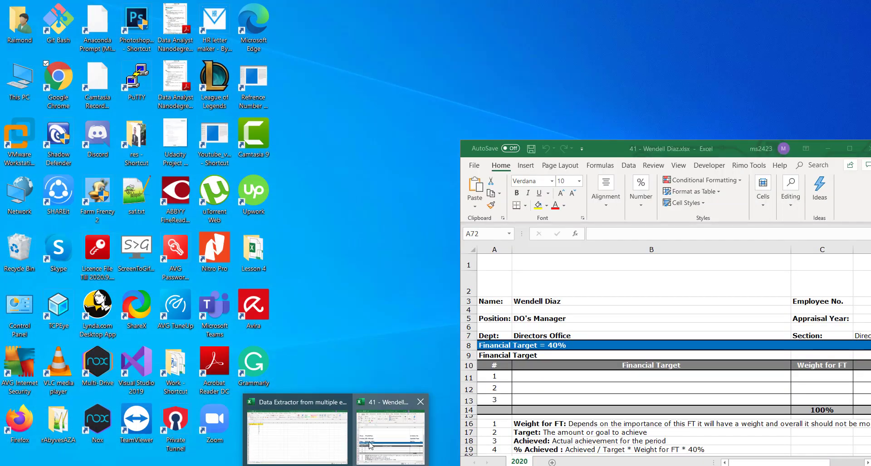
pyautogui.click(379, 431)
pyautogui.moveTo(627, 150); pyautogui.dragTo(498, 90)
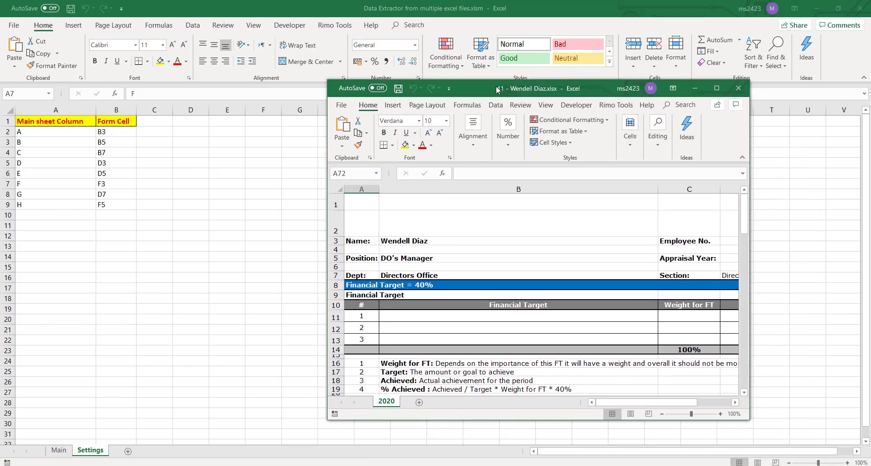
# Step: Confirm the employee name sits in cell B3 of form 41, then return to the extractor workbook
pyautogui.click(407, 241)
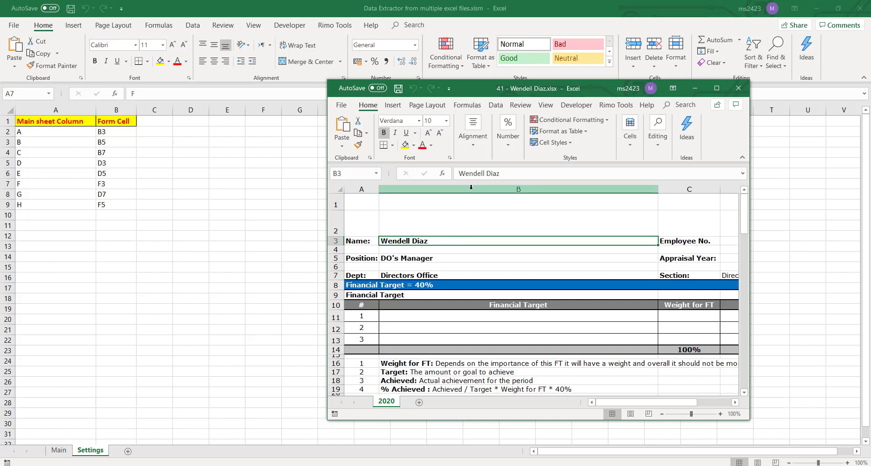
pyautogui.click(345, 174)
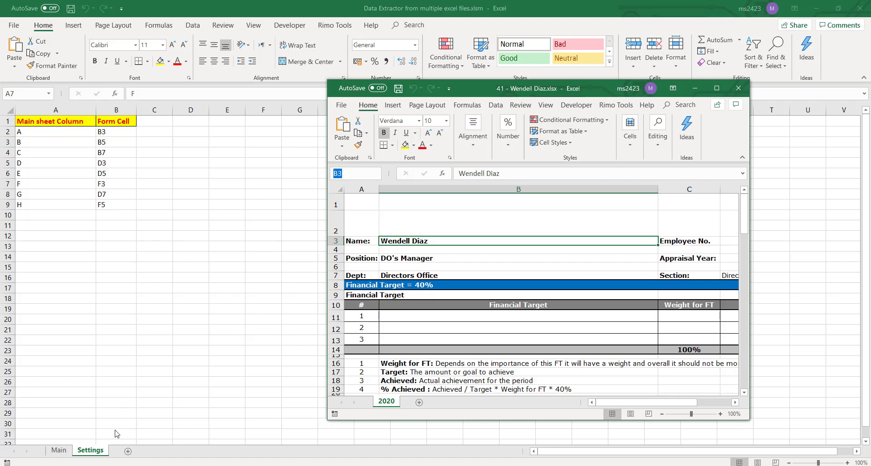
pyautogui.click(62, 450)
# Step: Clear the placeholder text from Main sheet cell A2 and close employee 41's form workbook
pyautogui.click(58, 450)
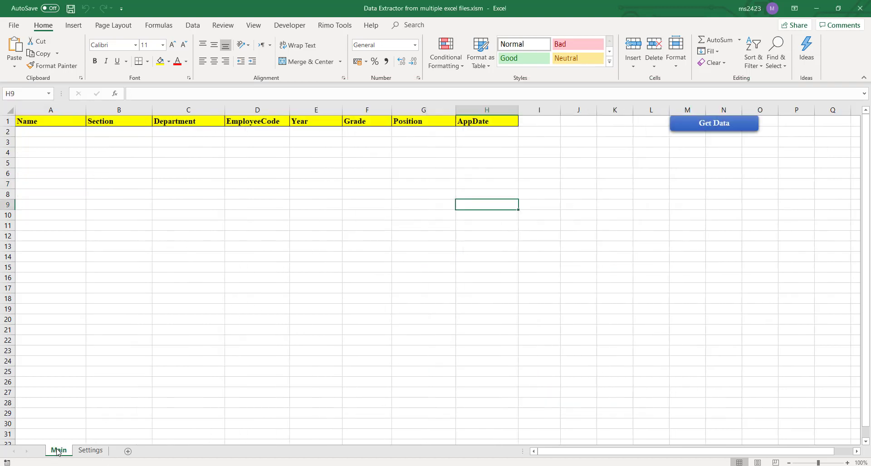
pyautogui.click(35, 109)
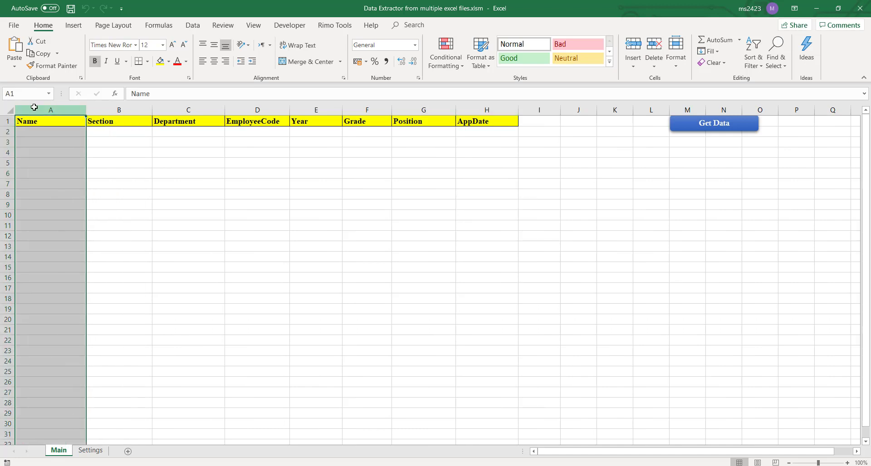
pyautogui.click(48, 132)
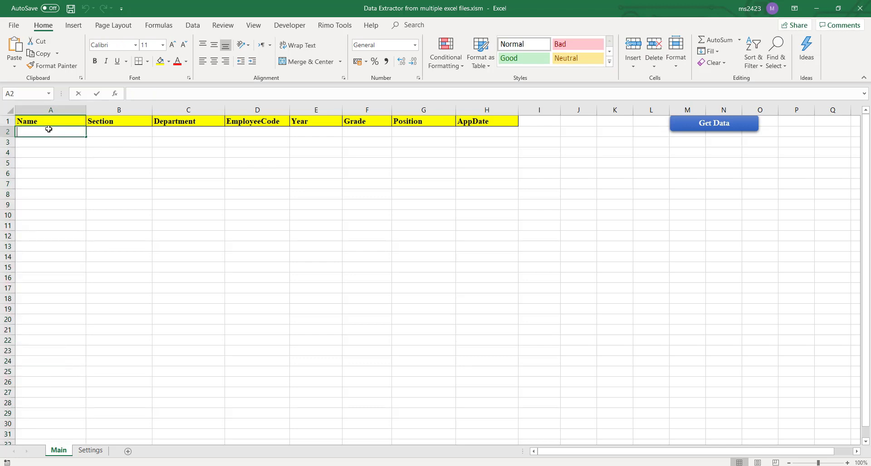
pyautogui.write('B3 Here')
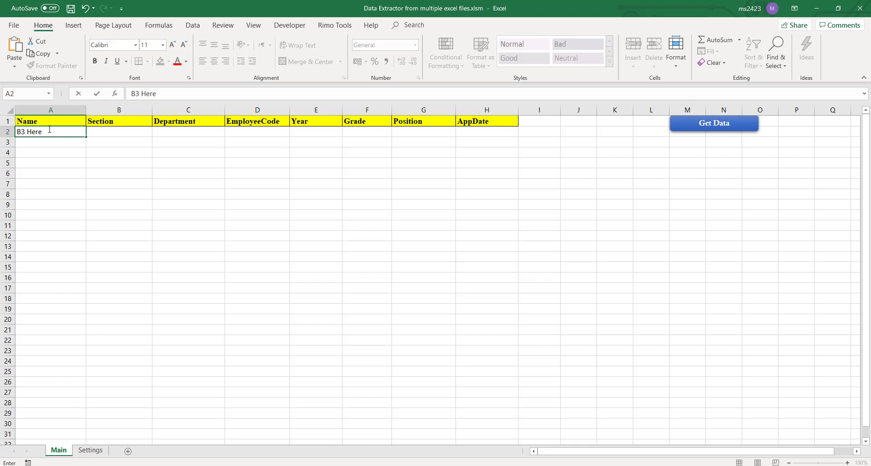
pyautogui.moveTo(49, 130); pyautogui.dragTo(16, 131)
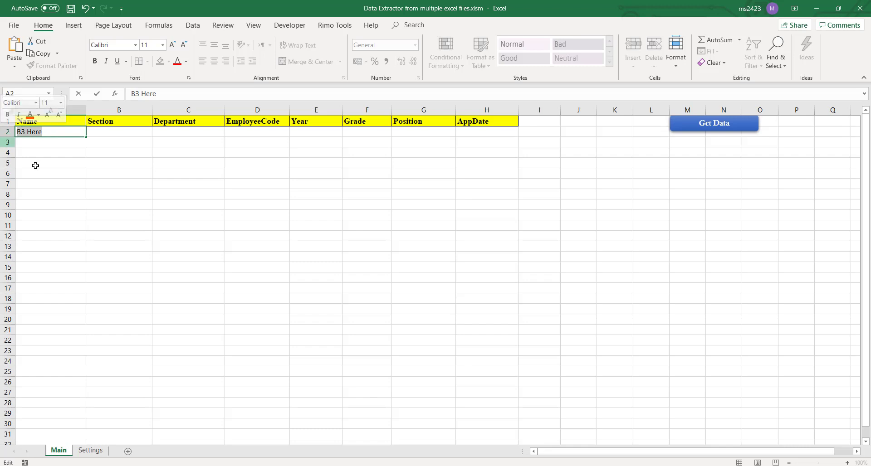
pyautogui.press('BackSpace')
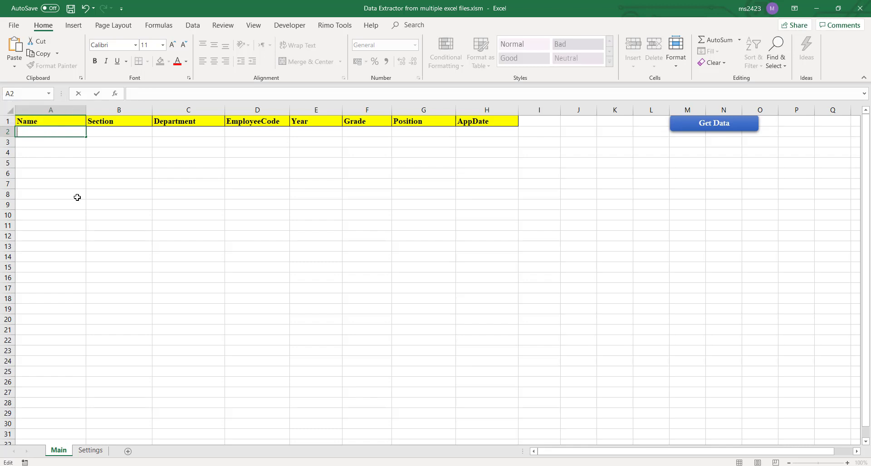
pyautogui.click(73, 185)
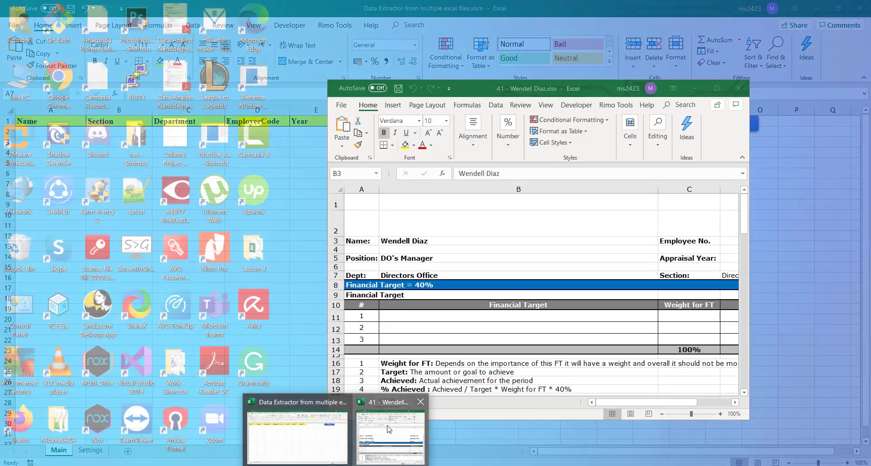
pyautogui.click(387, 410)
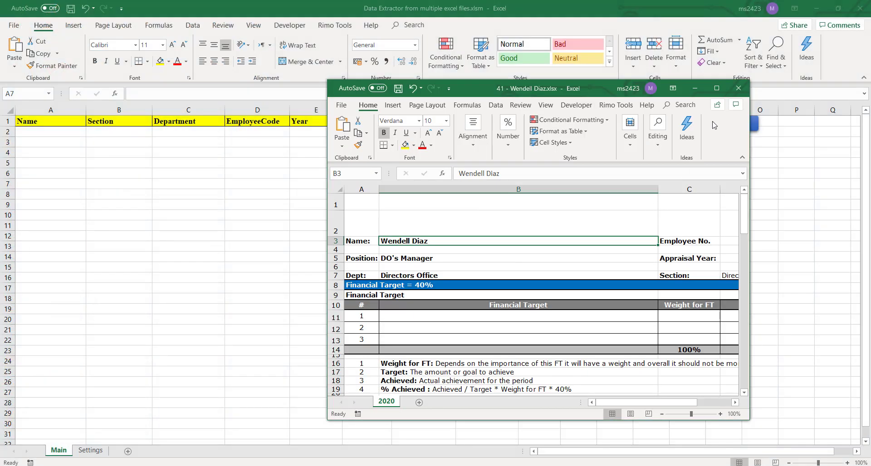
pyautogui.click(744, 91)
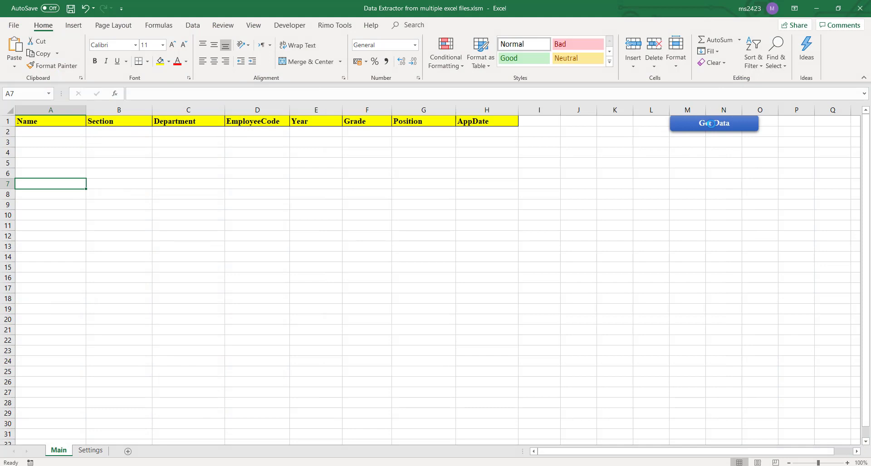
# Step: Set Excel Forms as the Get Data source folder and load the A→B3 through H→F5 mappings
pyautogui.click(710, 123)
pyautogui.click(117, 78)
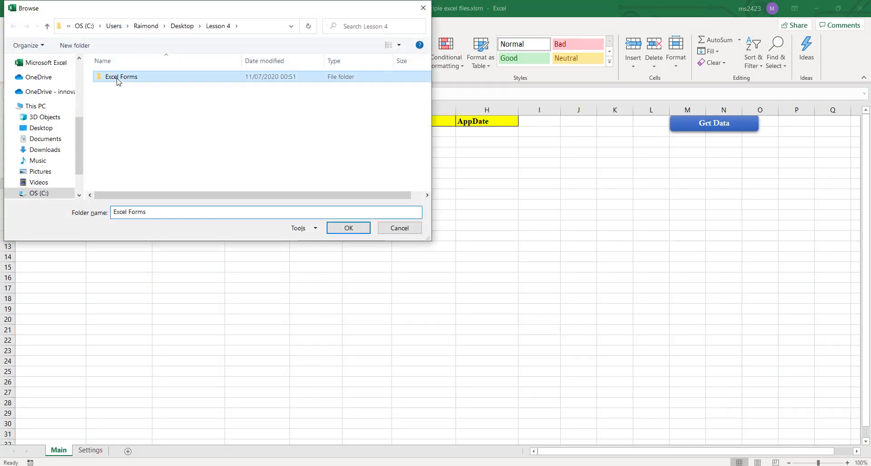
pyautogui.click(347, 228)
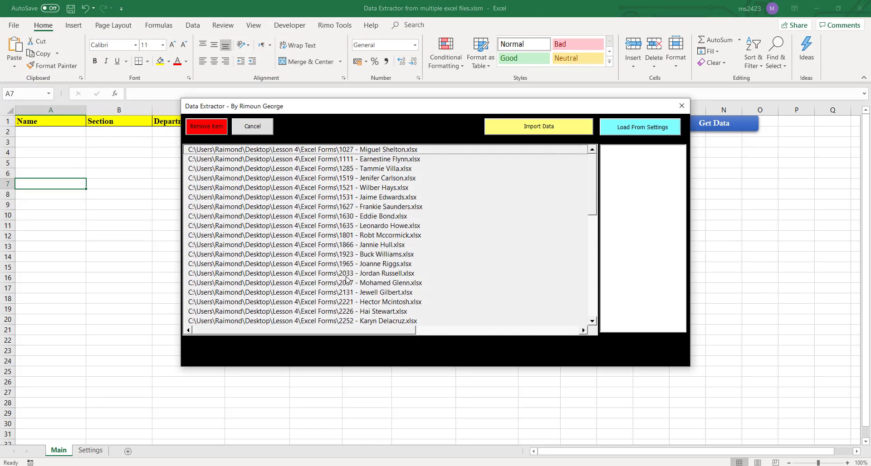
pyautogui.moveTo(591, 167)
pyautogui.mouseDown()
pyautogui.moveTo(589, 285)
pyautogui.moveTo(594, 161)
pyautogui.mouseUp()
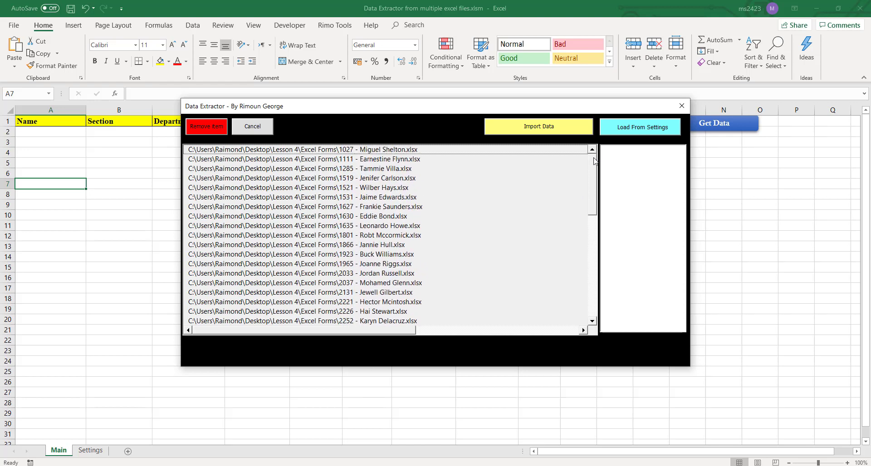
pyautogui.click(639, 128)
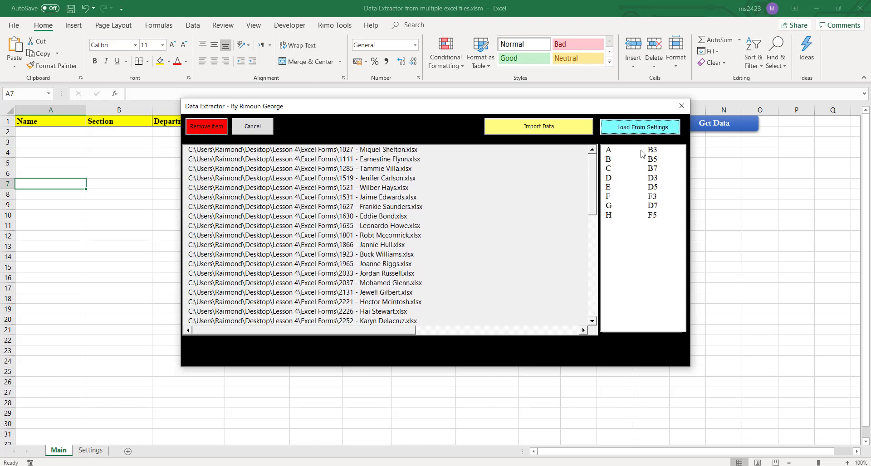
pyautogui.moveTo(642, 154); pyautogui.dragTo(635, 218)
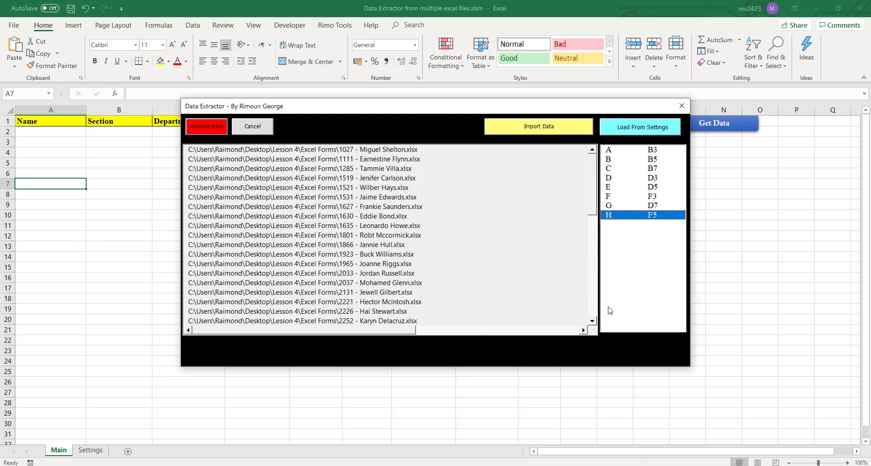
# Step: Import data from all listed form files, acknowledge 'Done getting Data', and close the Data Extractor
pyautogui.click(505, 130)
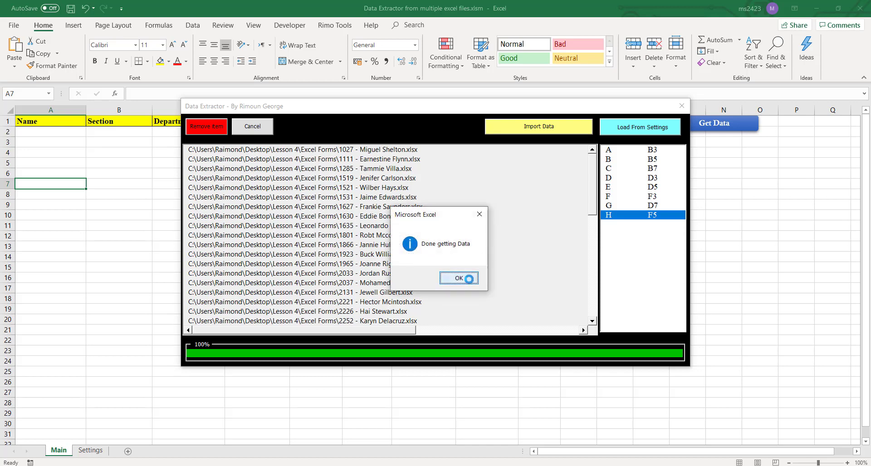
pyautogui.click(469, 279)
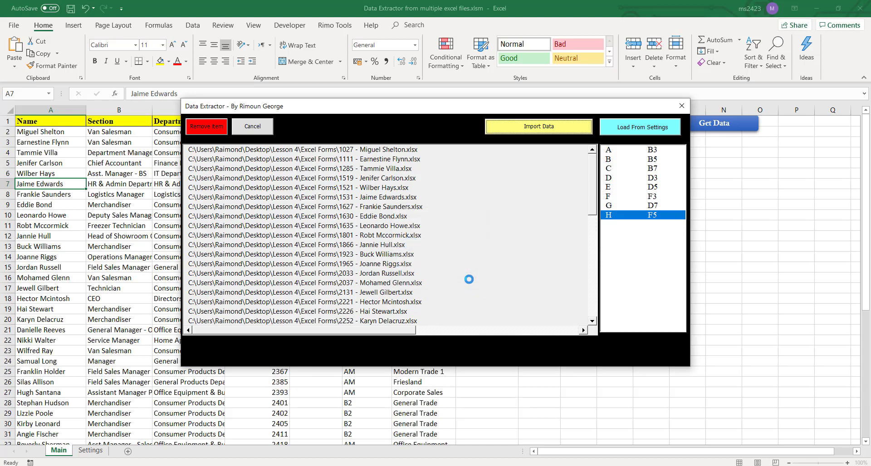
pyautogui.click(680, 106)
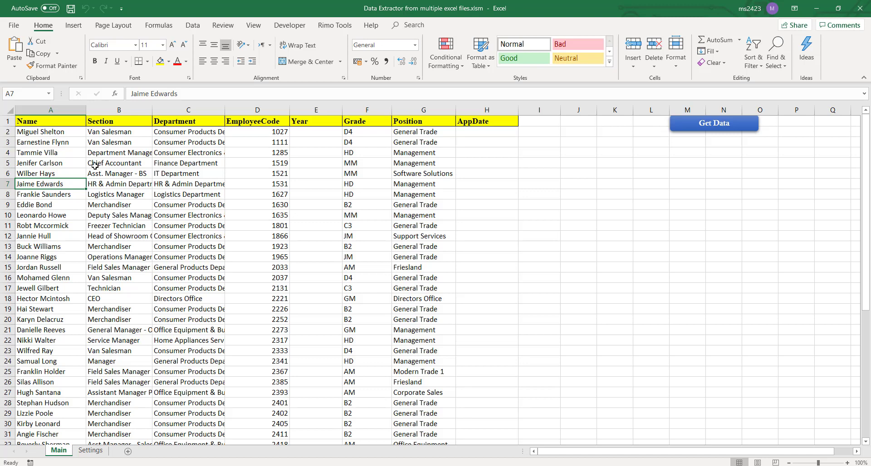
pyautogui.moveTo(66, 131); pyautogui.dragTo(56, 423)
pyautogui.scroll(7, 49, 220)
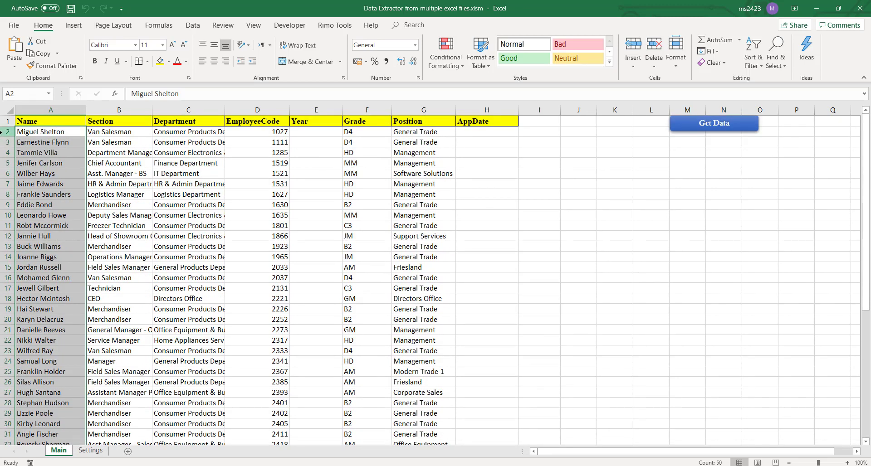
pyautogui.moveTo(5, 131); pyautogui.dragTo(18, 420)
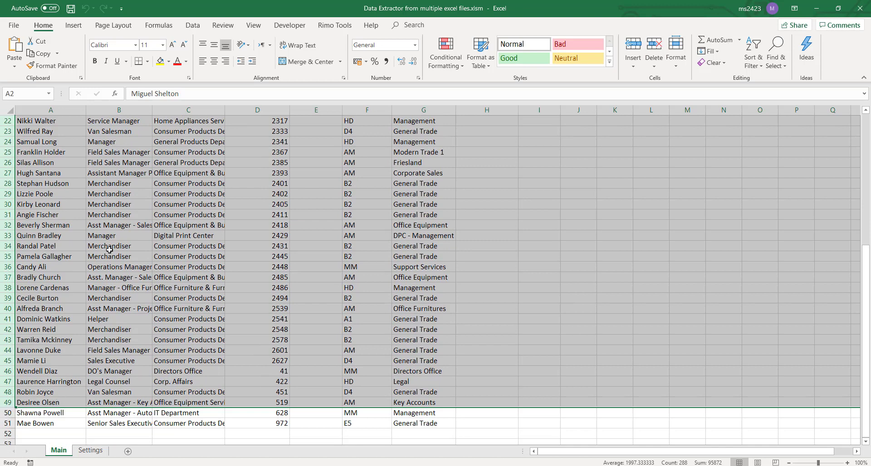
pyautogui.scroll(7, 121, 141)
# Step: Rename header B1 to Position and header G1 to Section
pyautogui.doubleClick(131, 120)
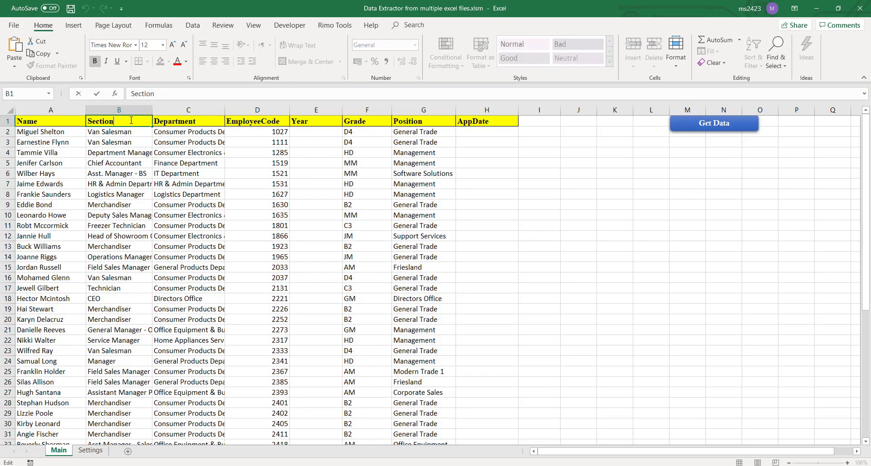
pyautogui.hotkey('shift', 'Left')
pyautogui.hotkey('shift', 'Left')
pyautogui.hotkey('shift', 'Left')
pyautogui.hotkey('shift', 'Left')
pyautogui.hotkey('shift', 'Left')
pyautogui.hotkey('shift', 'Left')
pyautogui.hotkey('shift', 'Left')
pyautogui.write('Position')
pyautogui.press('Return')
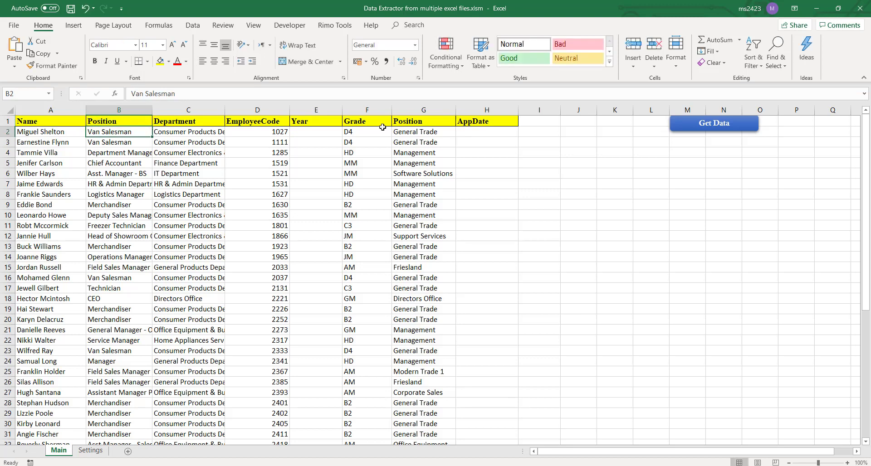
pyautogui.click(432, 116)
pyautogui.write('Sec')
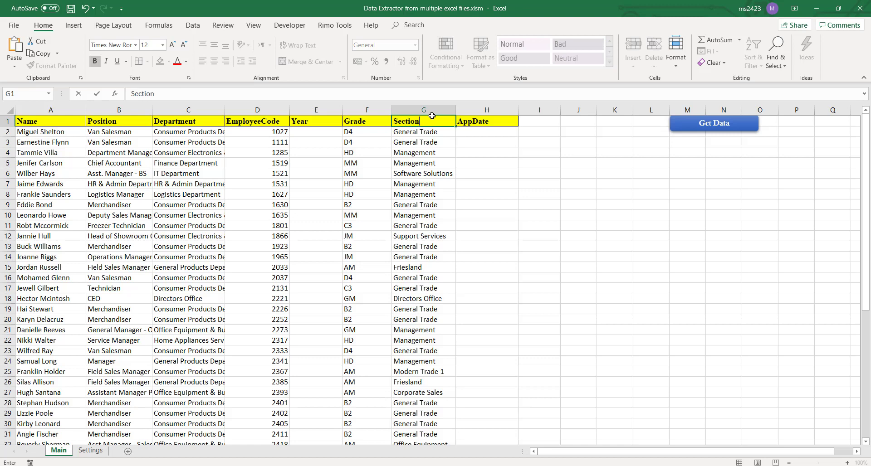
pyautogui.press('Return')
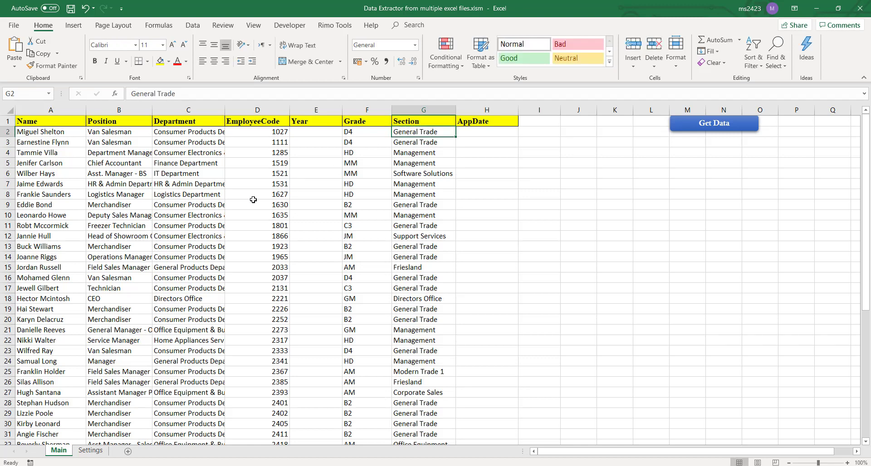
# Step: Spot-check imported Department, EmployeeCode, Grade and Section values and the empty AppDate column
pyautogui.click(201, 142)
pyautogui.click(261, 132)
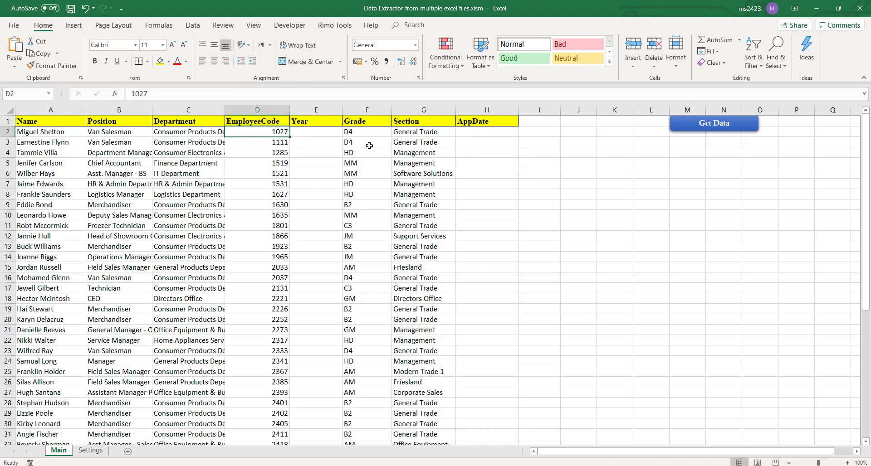
pyautogui.click(369, 146)
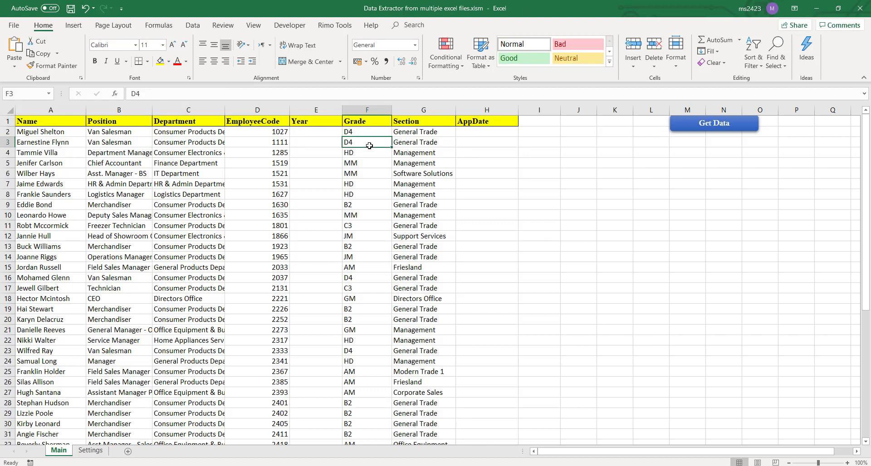
pyautogui.click(393, 145)
pyautogui.click(461, 160)
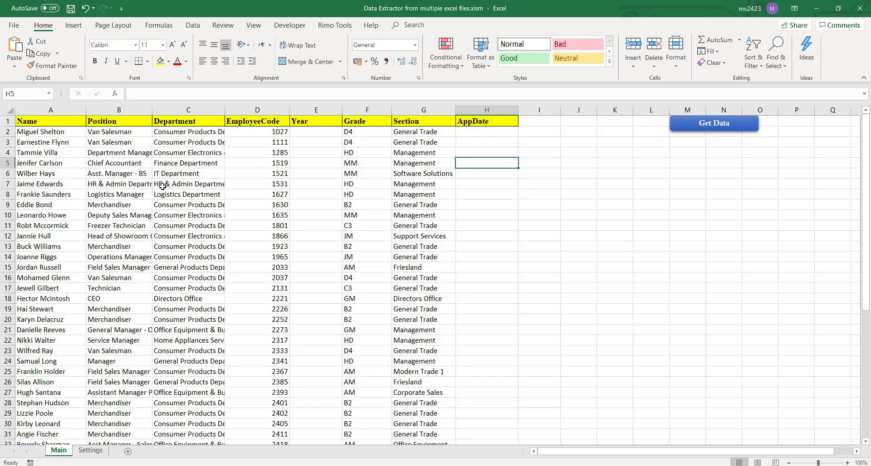
pyautogui.scroll(-6, 121, 247)
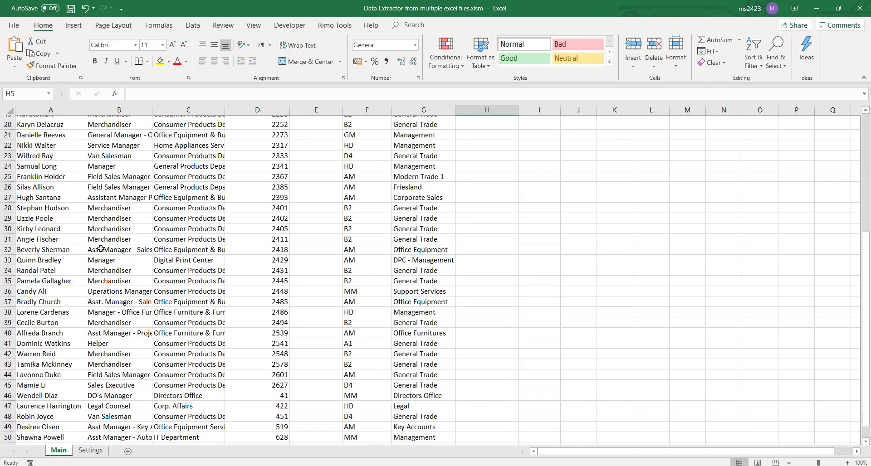
pyautogui.scroll(-6, 101, 248)
pyautogui.scroll(12, 302, 246)
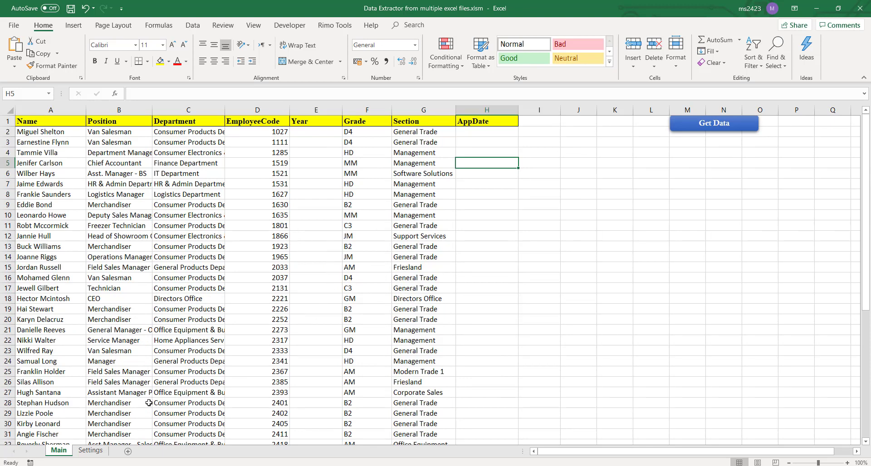
pyautogui.click(686, 130)
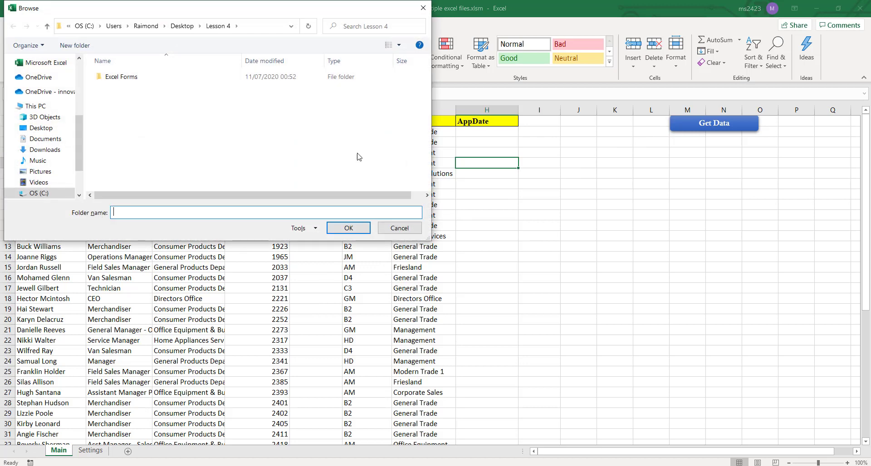
pyautogui.click(159, 80)
pyautogui.click(348, 227)
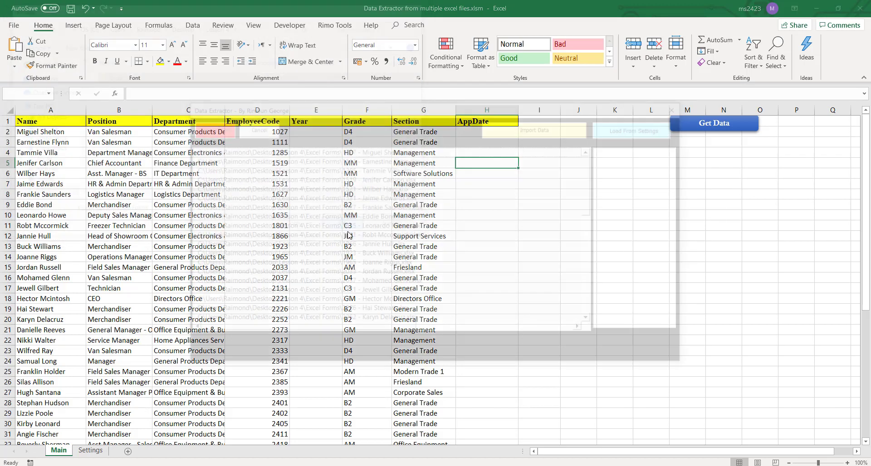
pyautogui.click(255, 154)
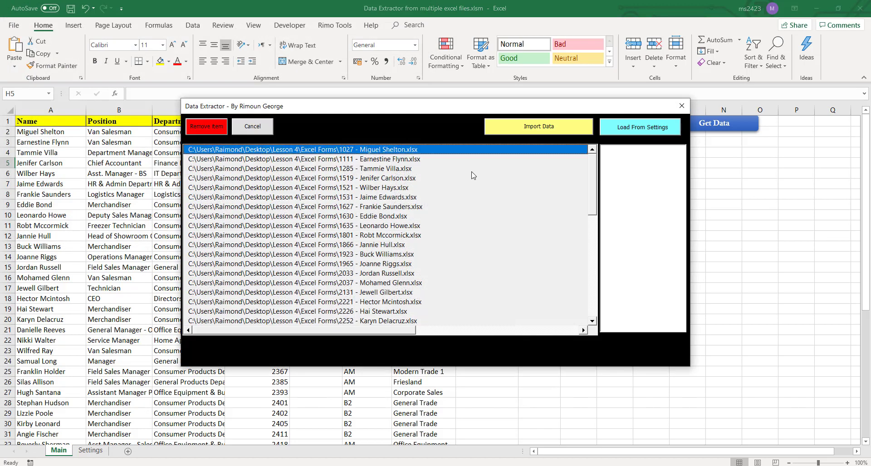
pyautogui.click(209, 128)
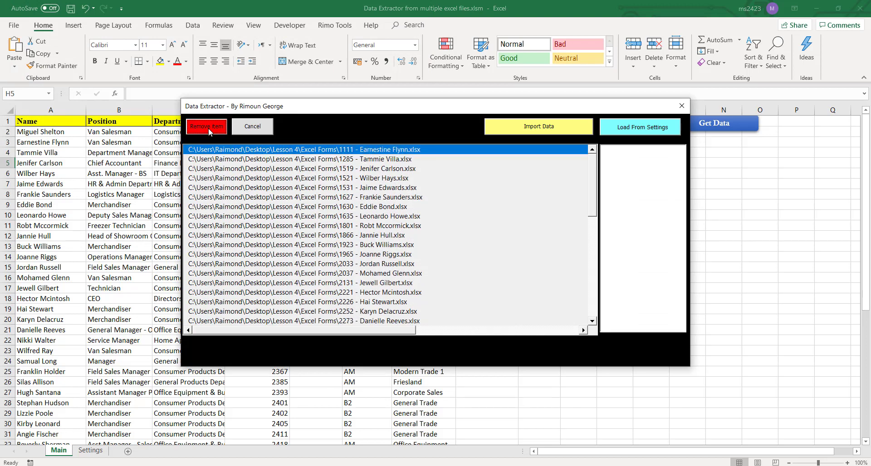
pyautogui.click(208, 128)
pyautogui.click(208, 128)
pyautogui.click(208, 128)
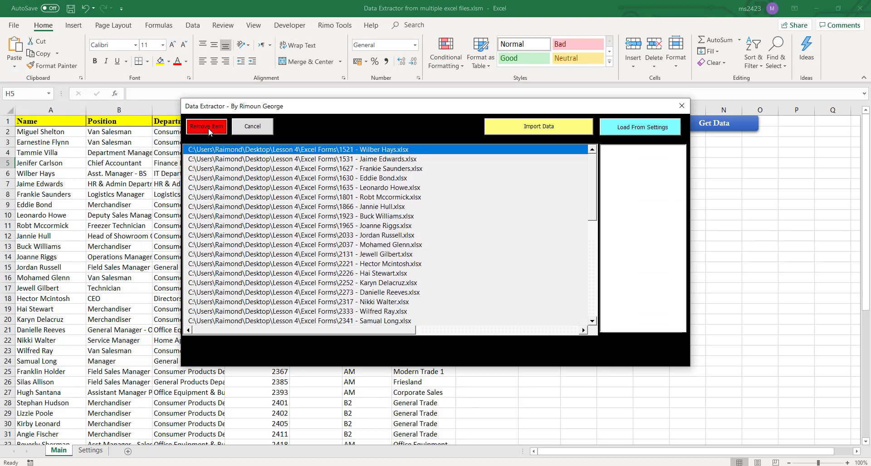
pyautogui.click(208, 128)
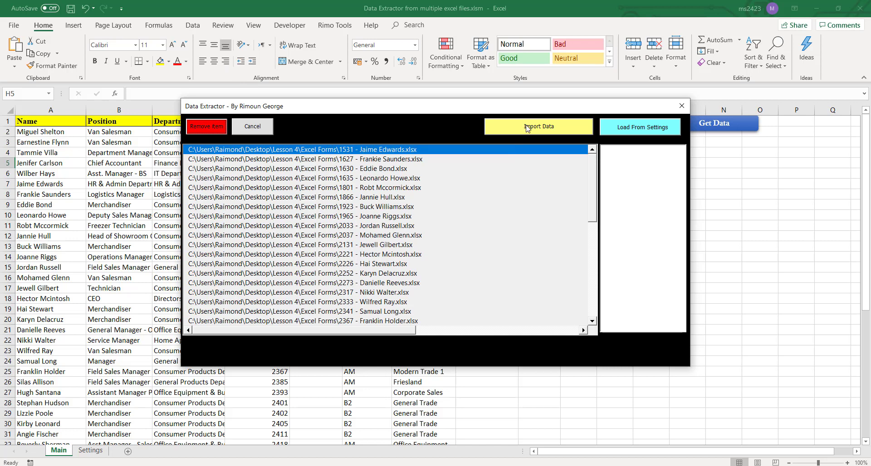
pyautogui.moveTo(592, 182); pyautogui.dragTo(572, 271)
pyautogui.scroll(-1, 572, 271)
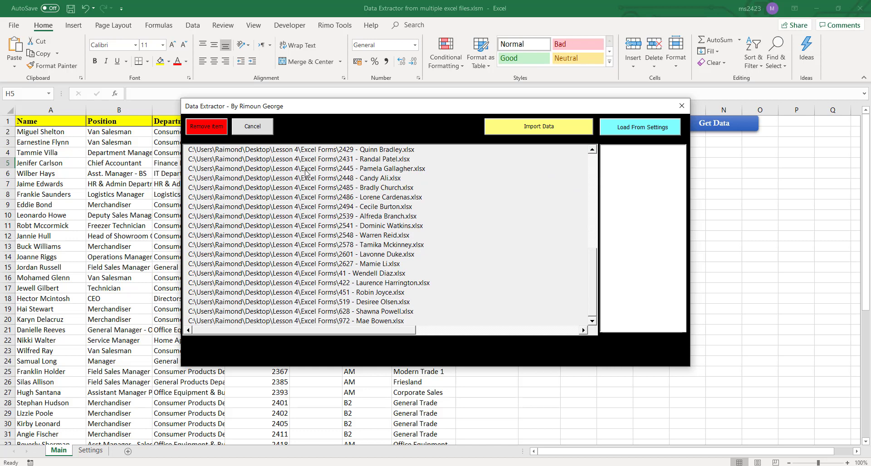
pyautogui.moveTo(592, 290); pyautogui.dragTo(593, 192)
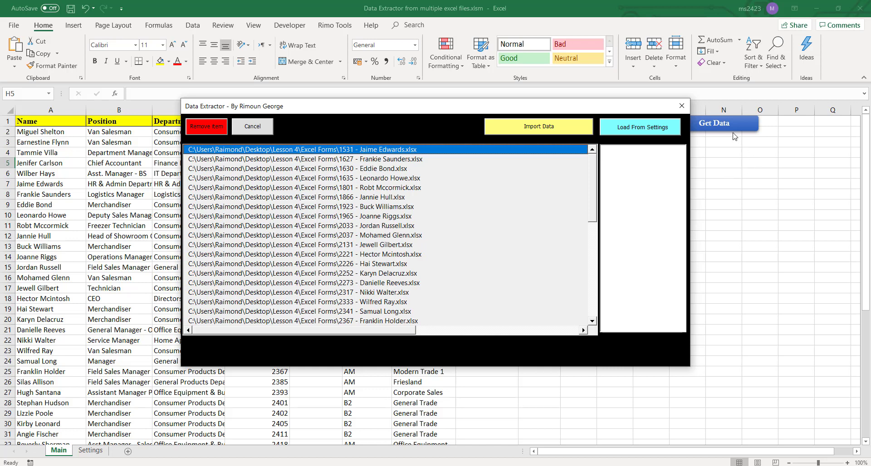
pyautogui.click(687, 107)
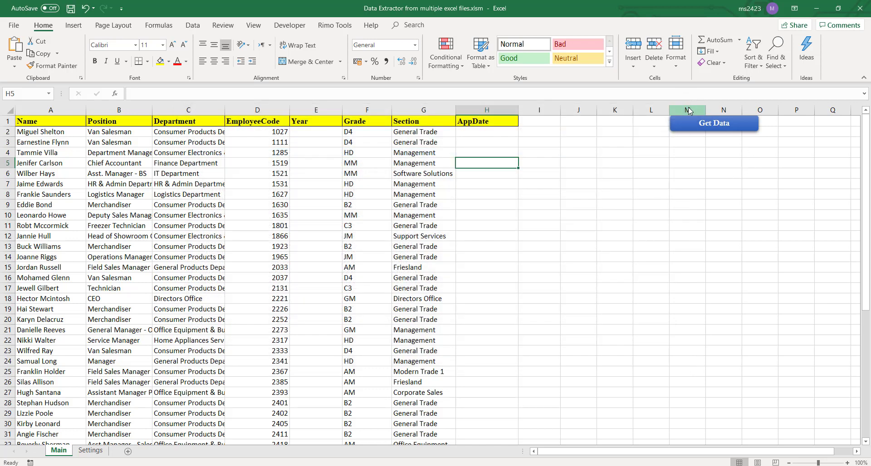